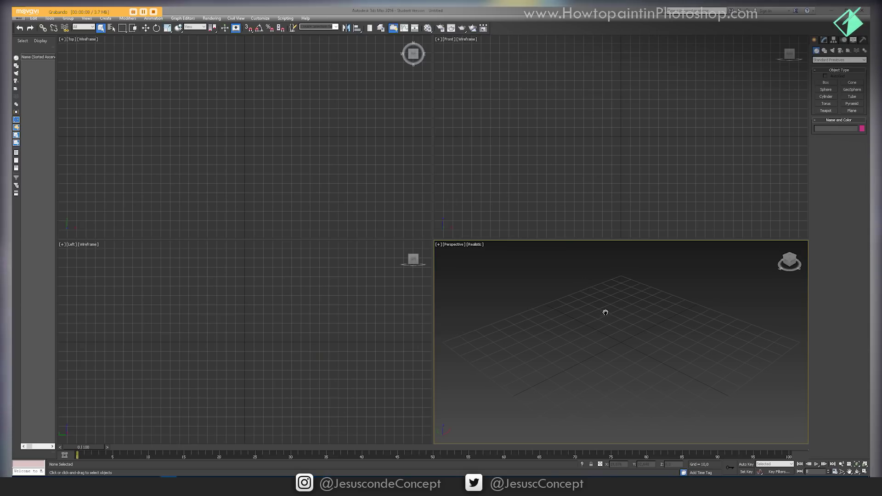
Draw a box about 112 long, 79 wide and 58 high in the perspective view and display its edged faces
middle_drag(603, 312, 607, 306)
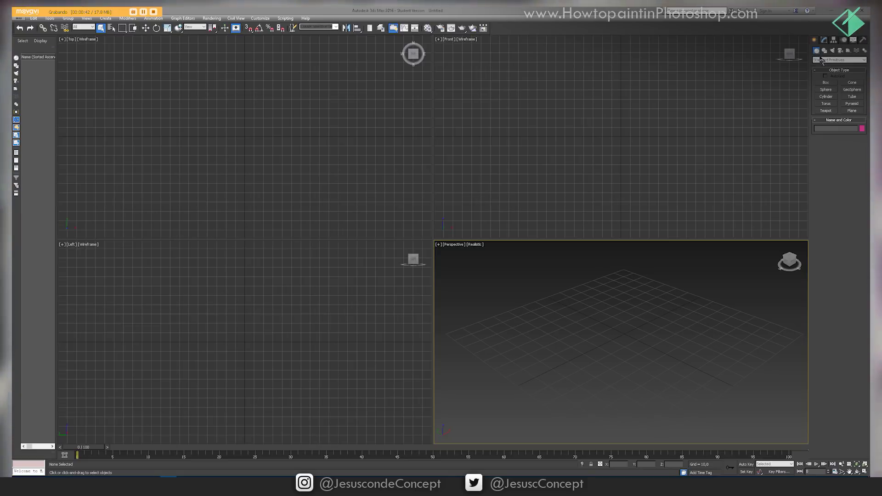
click(826, 83)
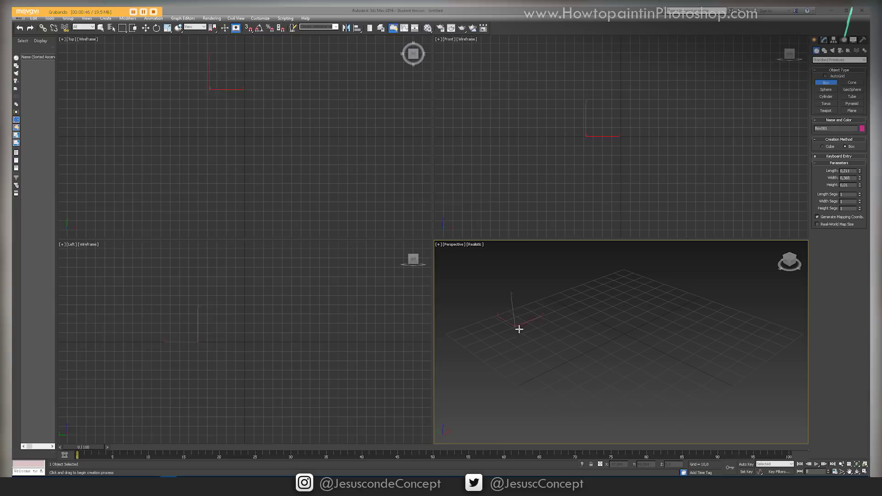
drag(519, 326, 762, 346)
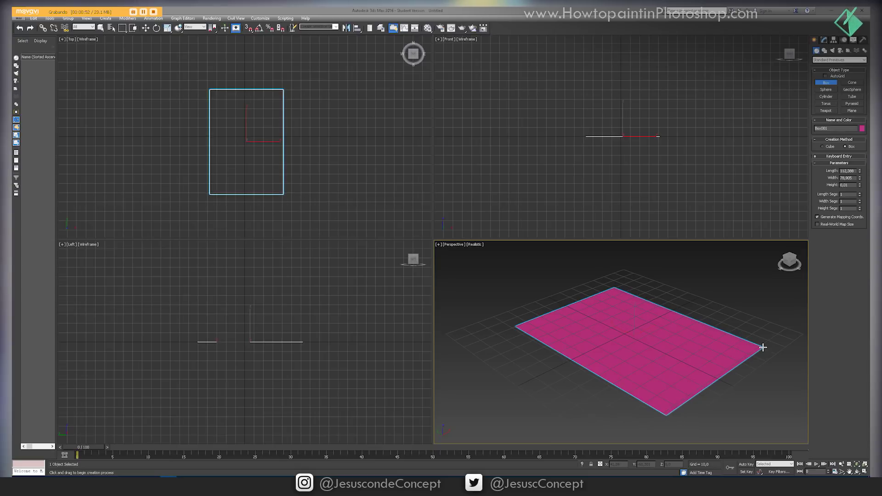
drag(762, 345, 762, 346)
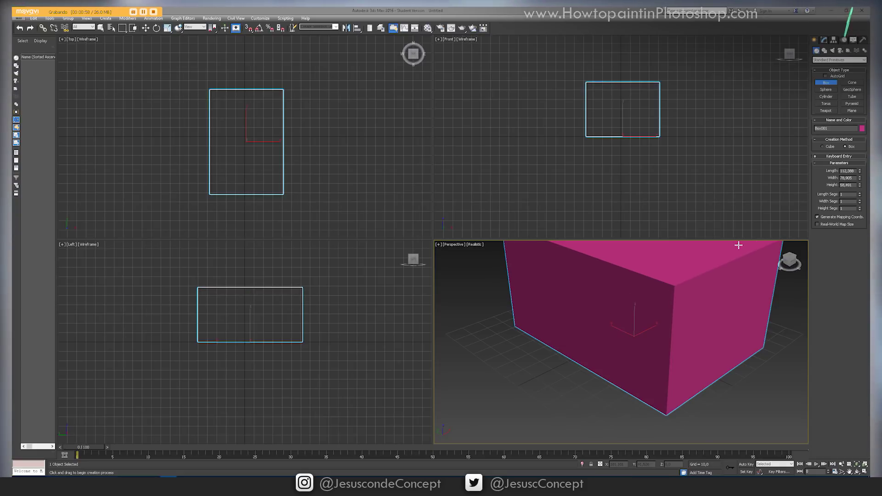
middle_drag(731, 266, 715, 296)
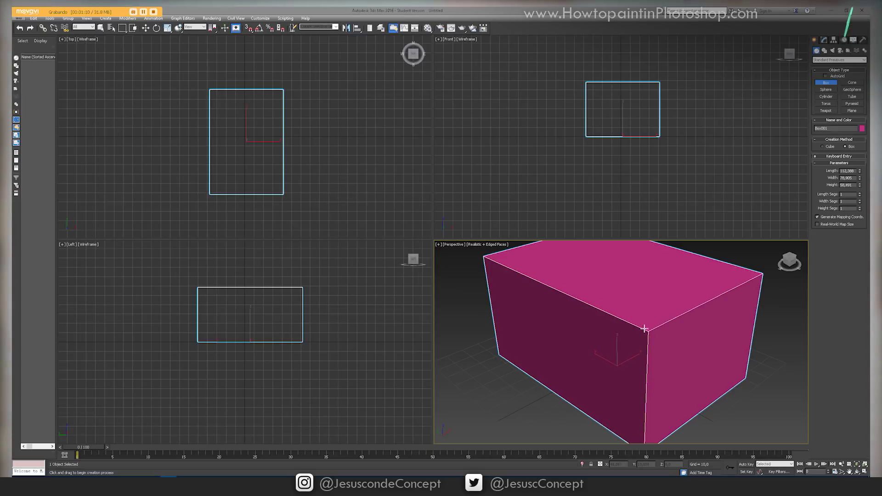
key(F4)
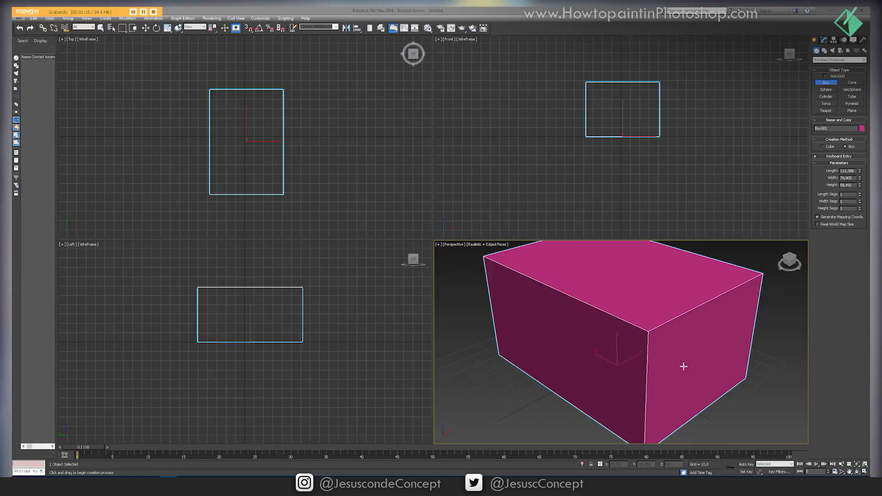
mouse_move(680, 353)
alt+middle_down()
mouse_move(664, 344)
mouse_move(624, 351)
mouse_move(694, 347)
alt+middle_up()
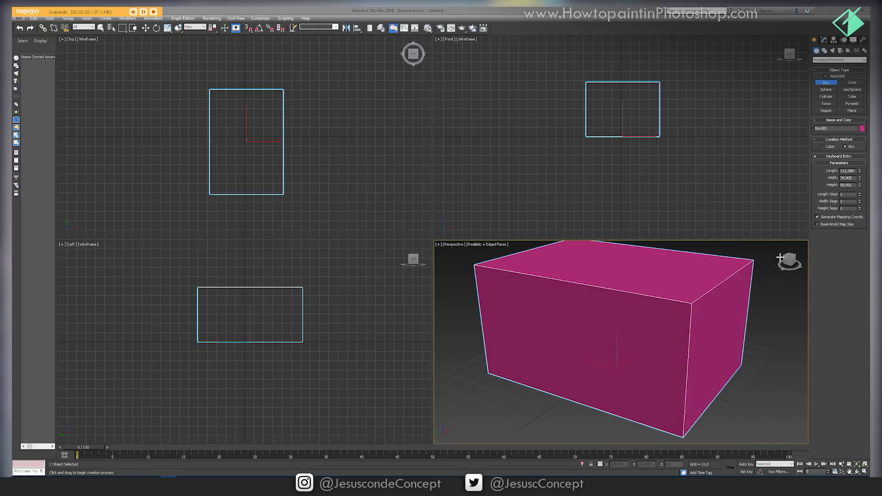
Divide the box into 22 length, 12 width and 15 height segments
click(817, 216)
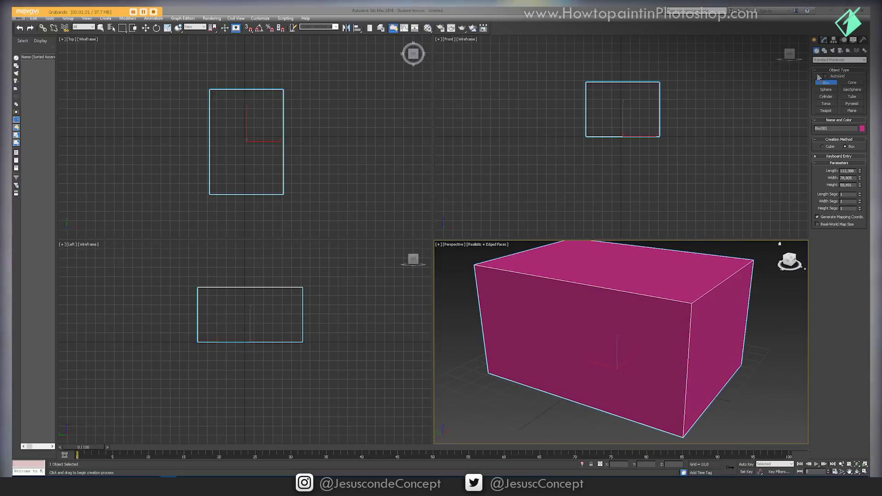
click(824, 41)
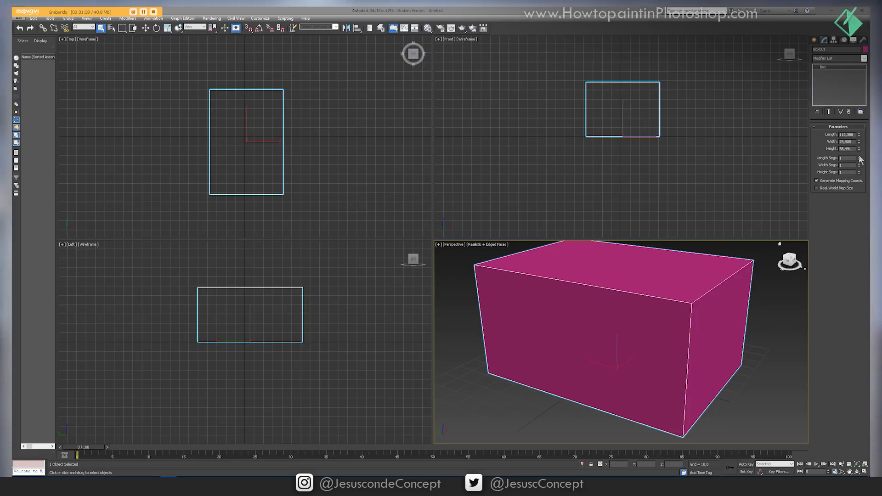
drag(861, 158, 861, 174)
alt+middle_drag(738, 253, 694, 278)
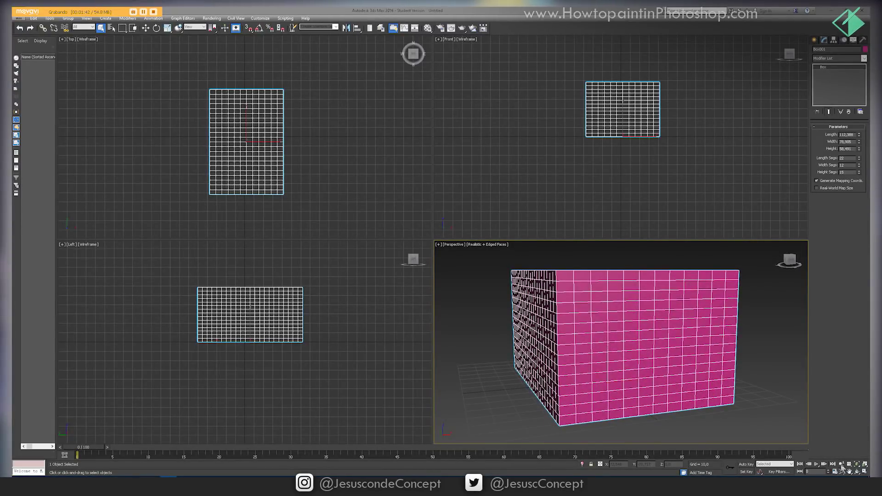
Bring the perspective view inside the box, facing a wall, and maximize that viewport
drag(637, 386, 680, 380)
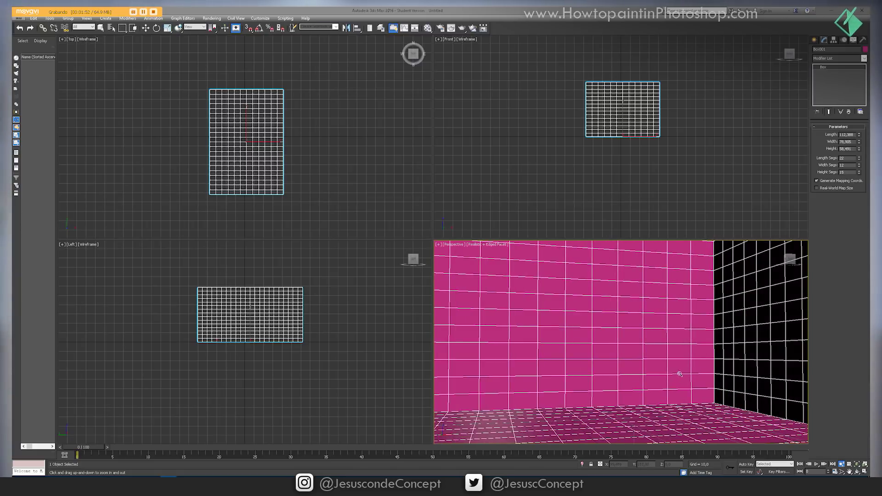
key(alt+w)
drag(640, 350, 633, 323)
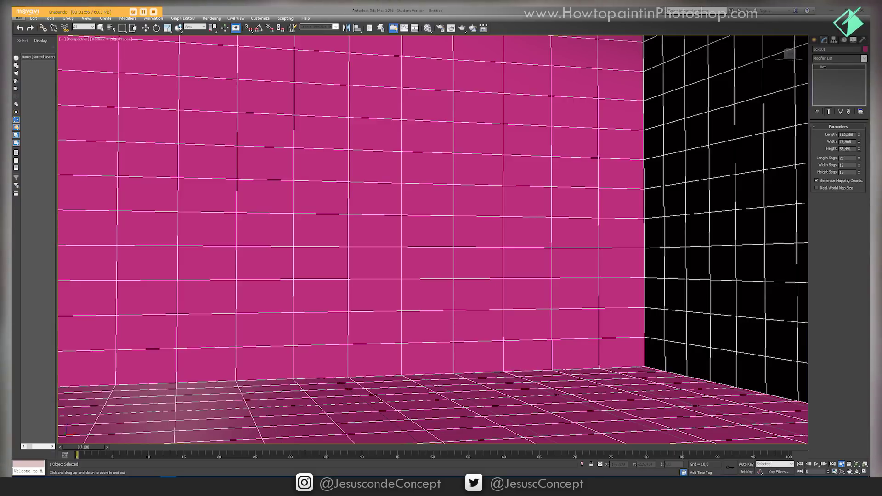
Stretch the box's length to about 3393 and raise its length segments to 196 to form a long gridded corridor
drag(860, 135, 853, 59)
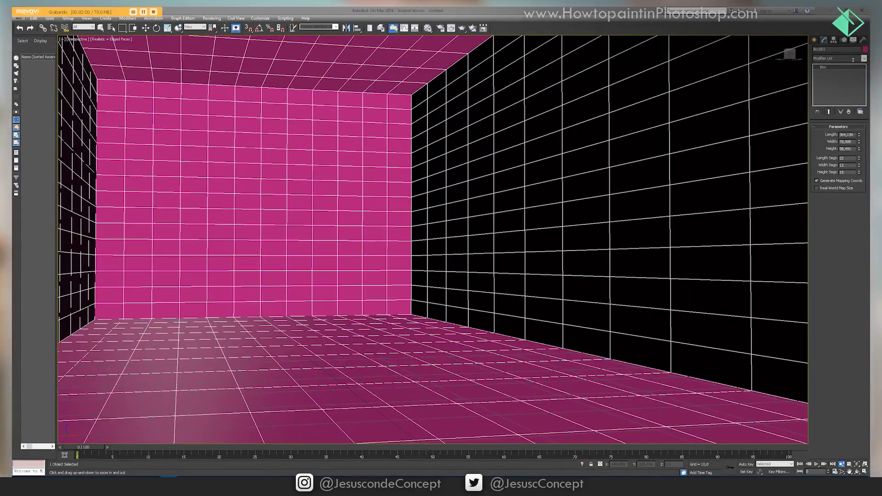
mouse_move(855, 118)
mouse_down()
mouse_move(861, 124)
mouse_move(862, 99)
mouse_move(863, 107)
mouse_up()
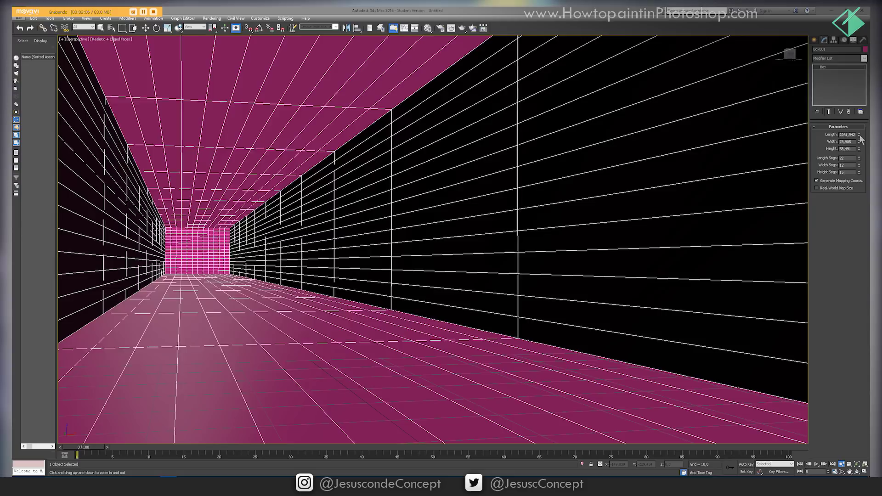
drag(862, 139, 862, 118)
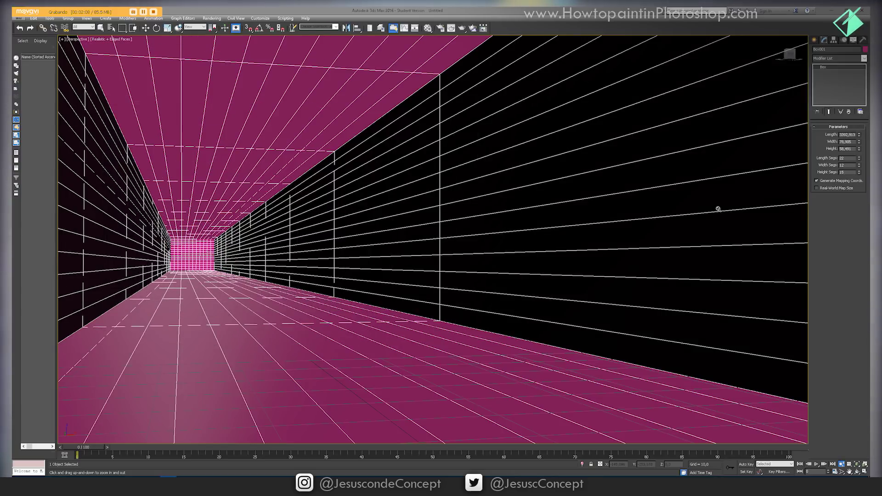
drag(859, 160, 854, 100)
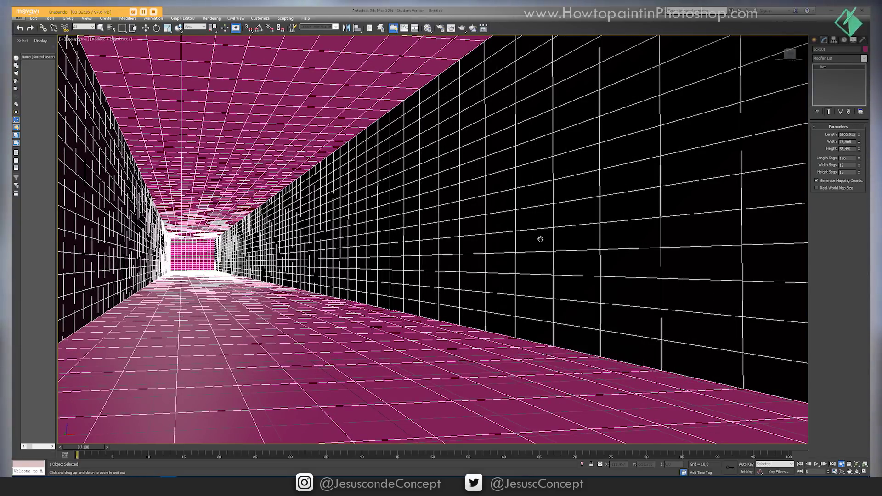
mouse_move(540, 239)
middle_down()
mouse_move(565, 257)
mouse_move(558, 256)
middle_up()
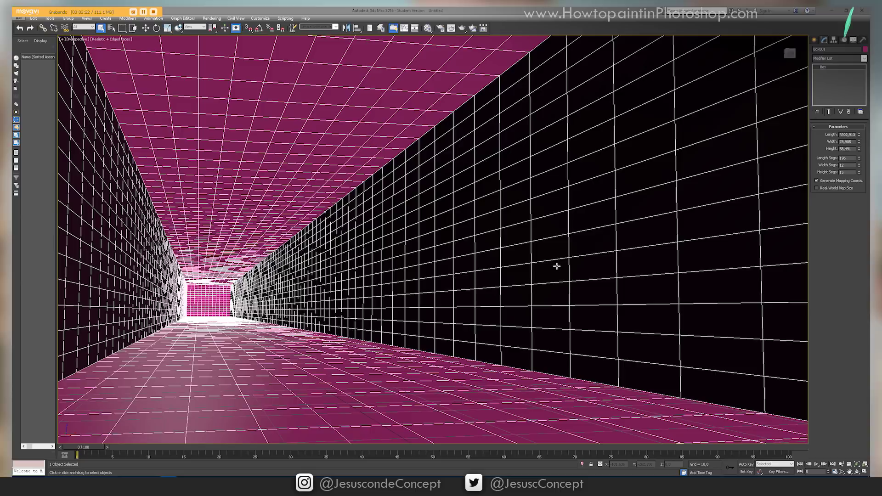
right_click(558, 262)
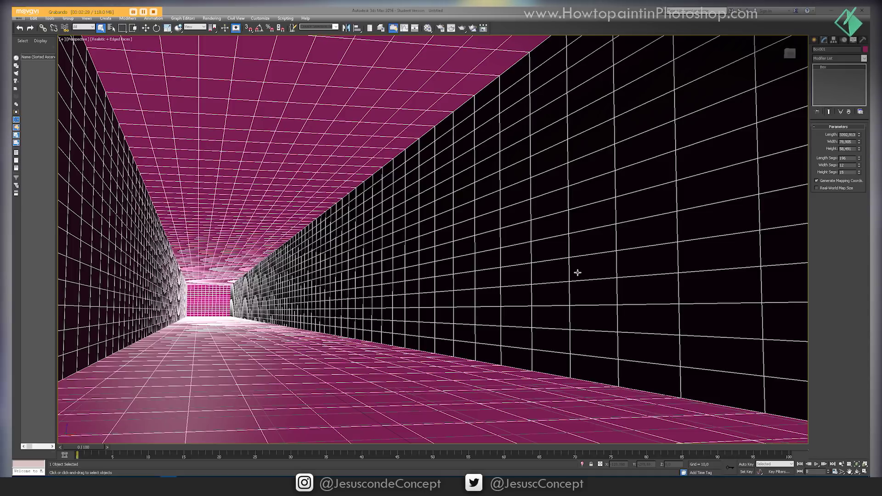
Set the render output size to the HDTV (video) preset at 1920 x 1080
key(F10)
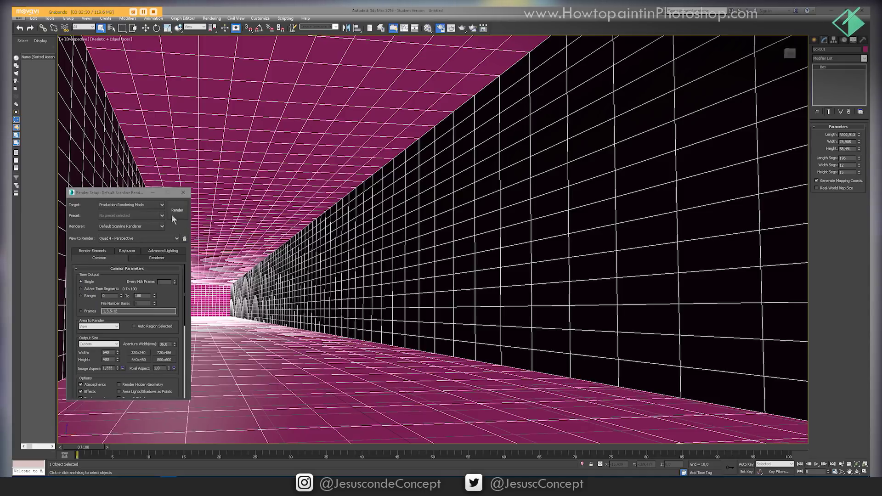
drag(141, 197, 222, 150)
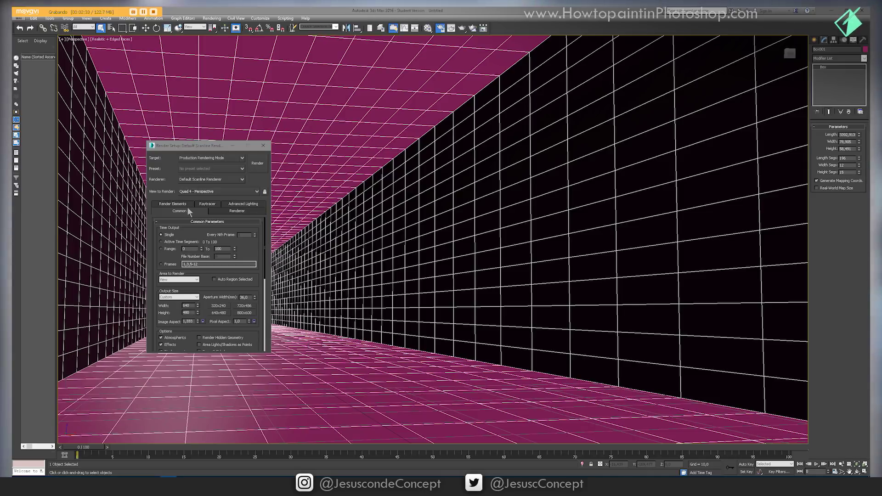
click(174, 298)
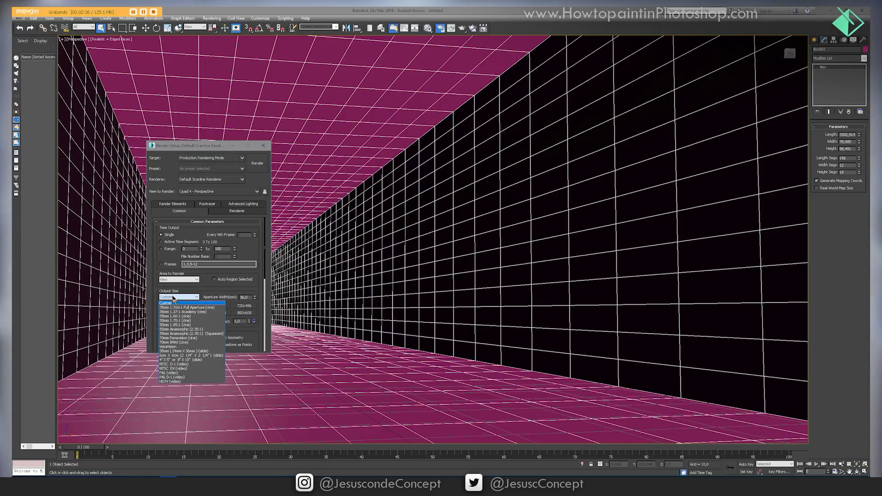
click(175, 382)
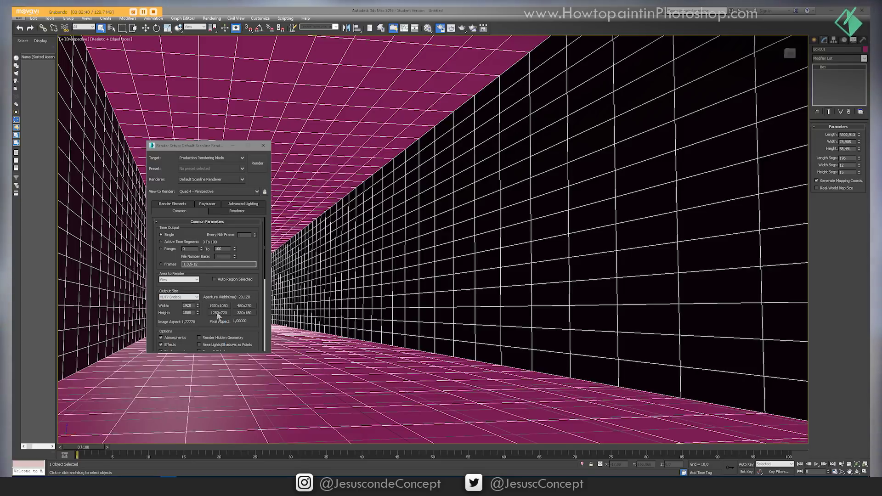
Render the perspective view and arrange the rendered frame and render setup windows side by side
click(257, 165)
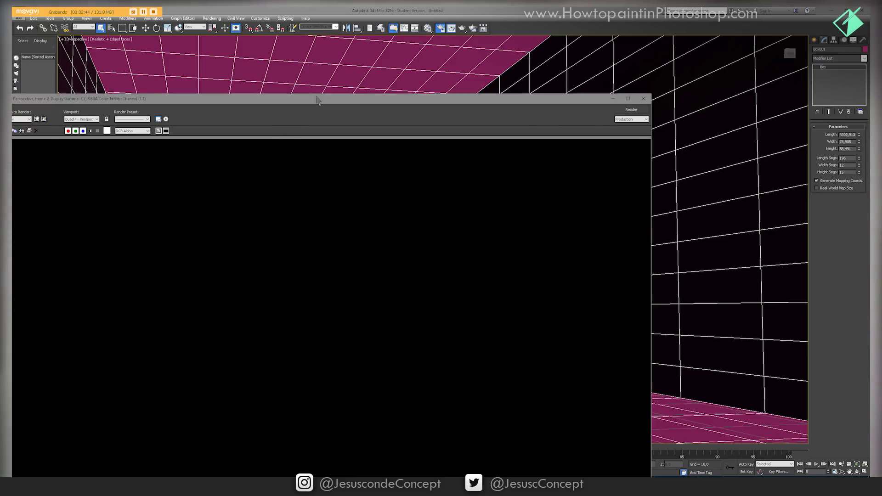
drag(317, 100, 616, 54)
drag(214, 148, 115, 179)
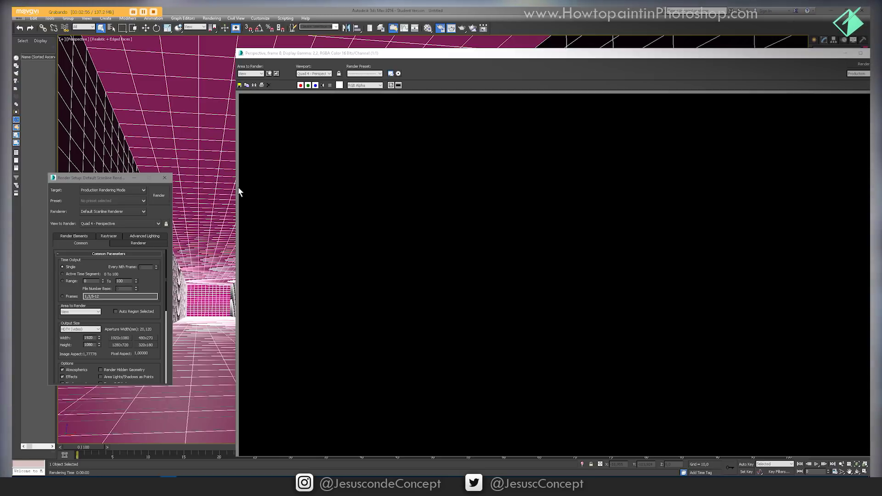
Apply the first sample material from the Material Editor to the box
key(m)
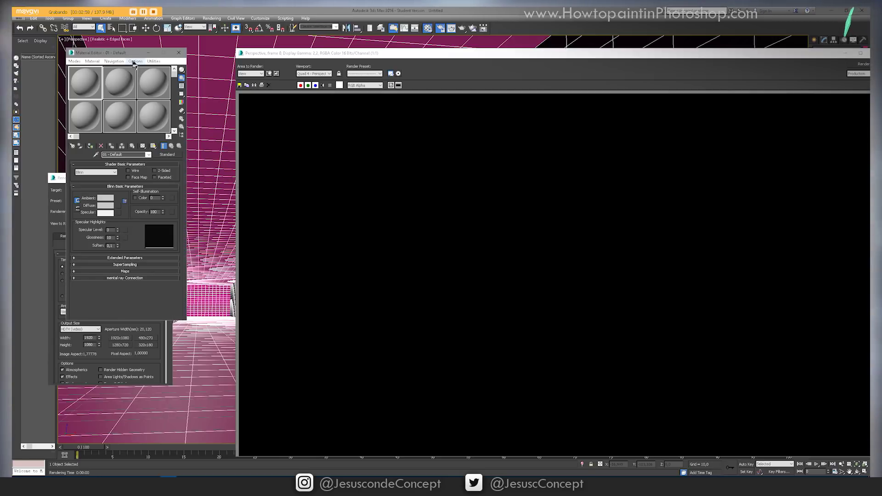
drag(133, 55, 213, 140)
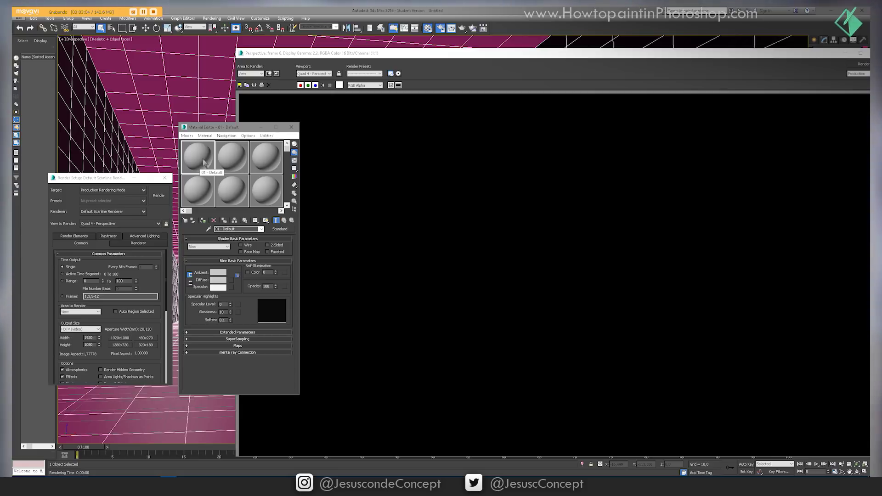
drag(206, 162, 179, 80)
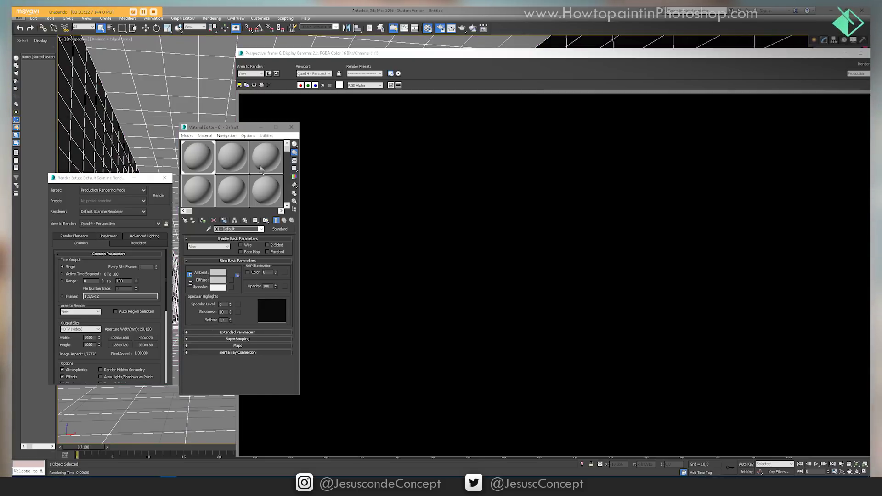
Set the box material's diffuse and ambient colour to black and enable its Wire option
click(221, 273)
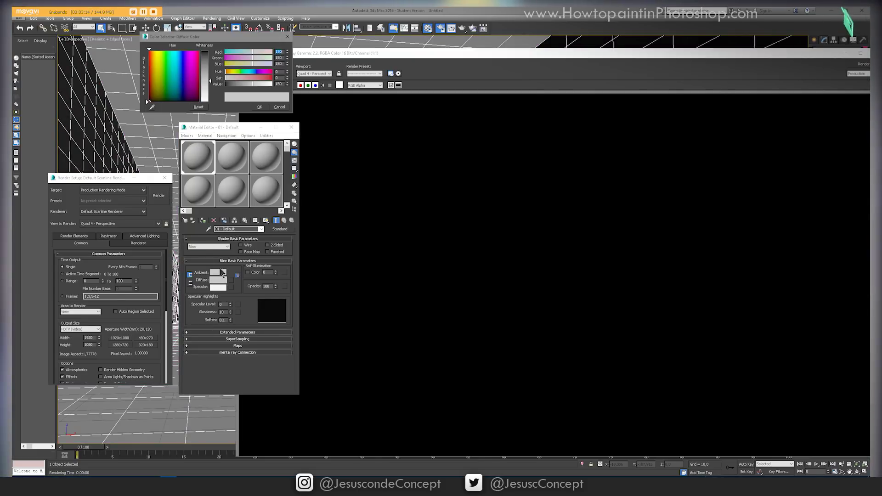
drag(233, 84, 225, 84)
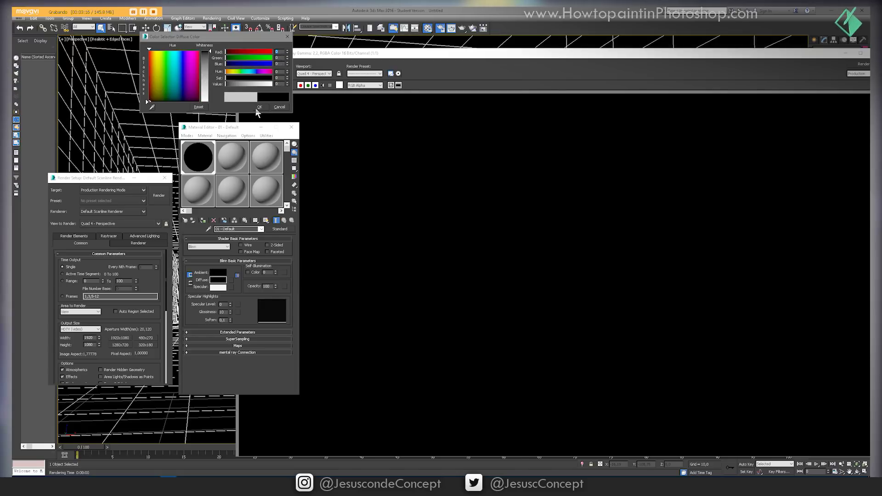
click(259, 107)
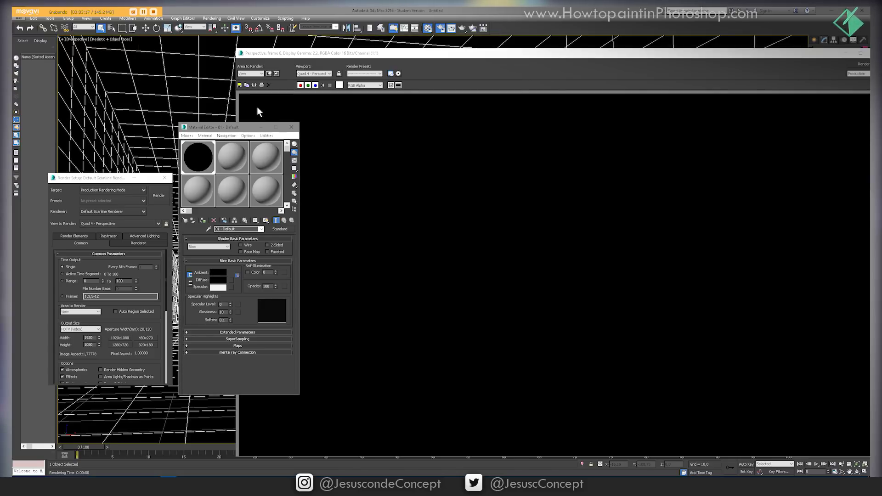
click(242, 245)
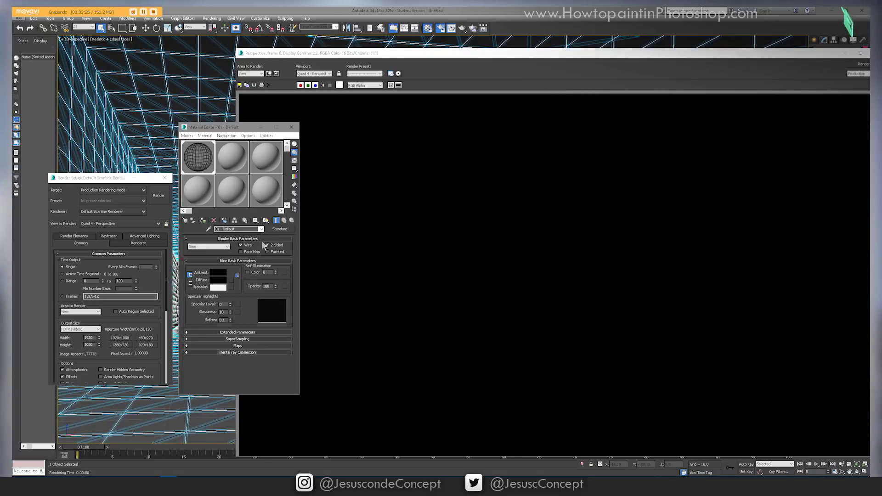
Reposition the Material Editor and the rendered frame window so parts of both stay accessible beside the render setup
drag(242, 132, 208, 81)
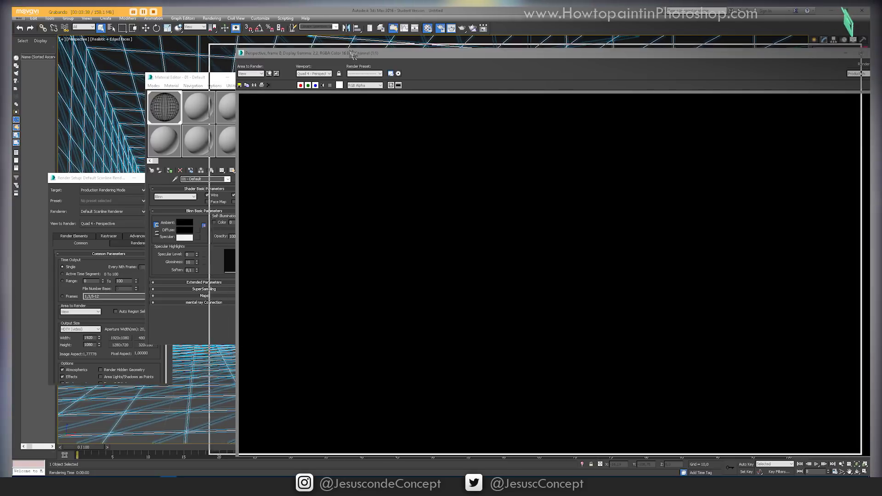
drag(377, 57, 296, 54)
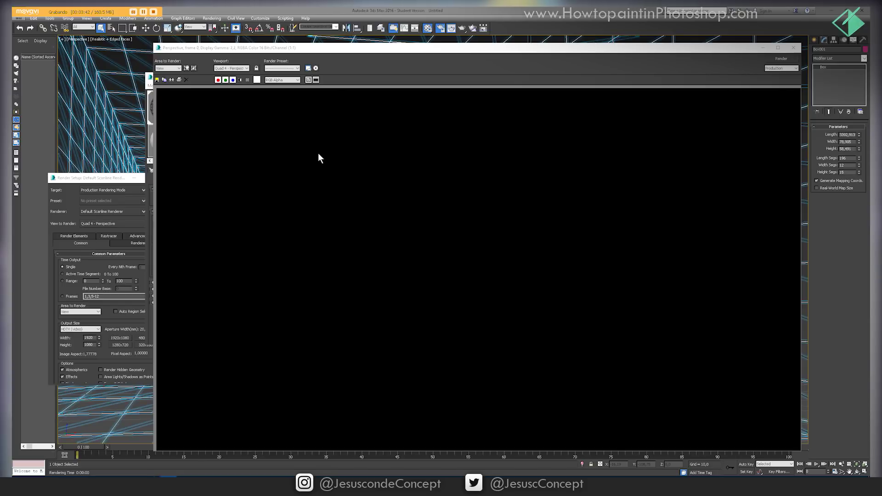
drag(350, 54, 382, 51)
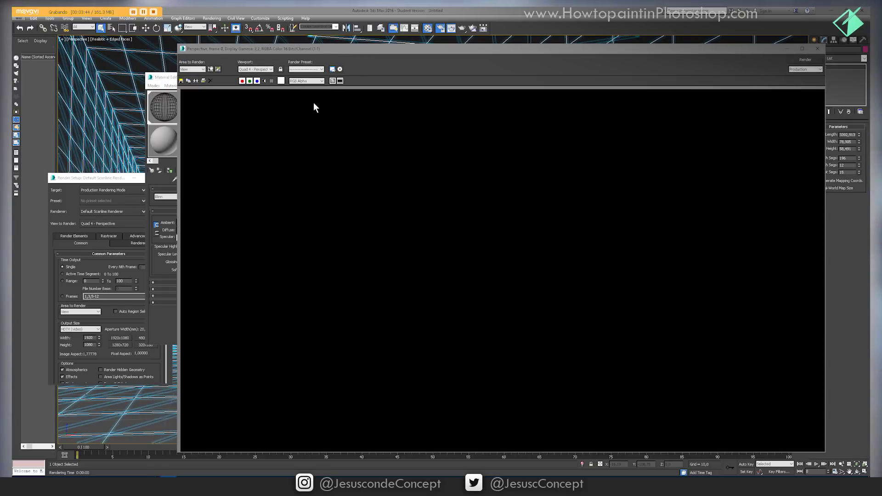
Set the environment background colour to white in the Environment and Effects settings
key(8)
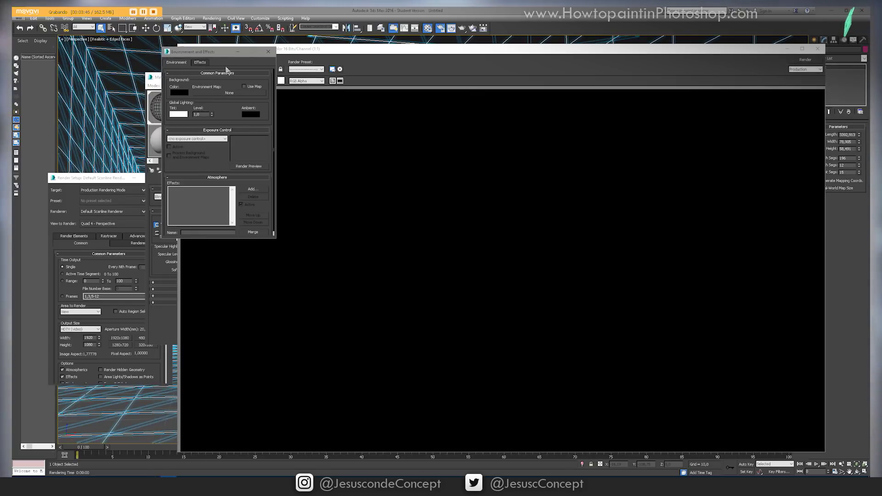
drag(225, 55, 160, 75)
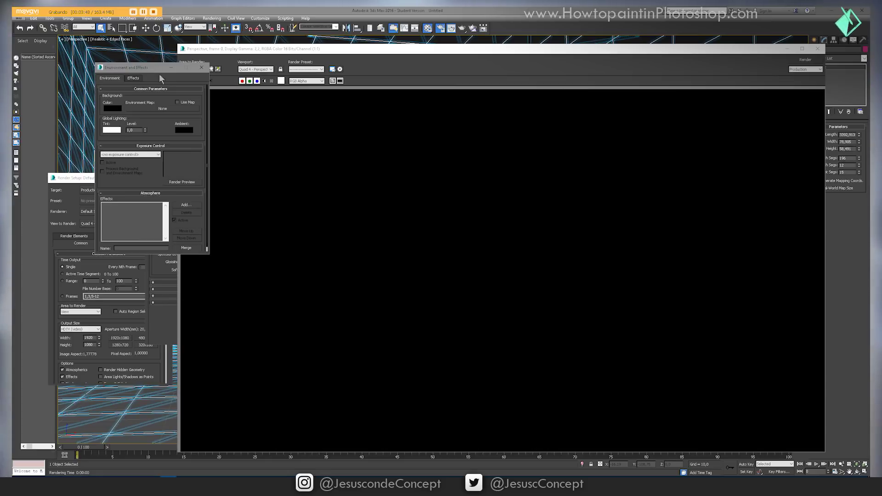
click(113, 109)
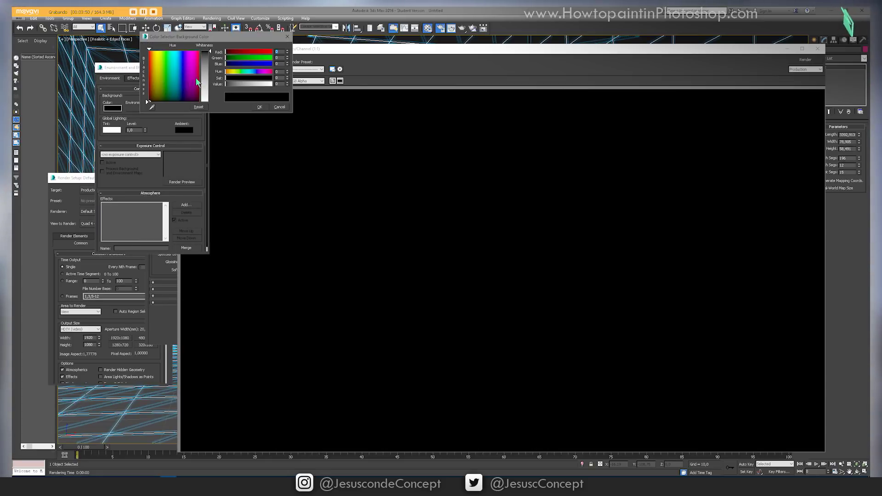
click(261, 107)
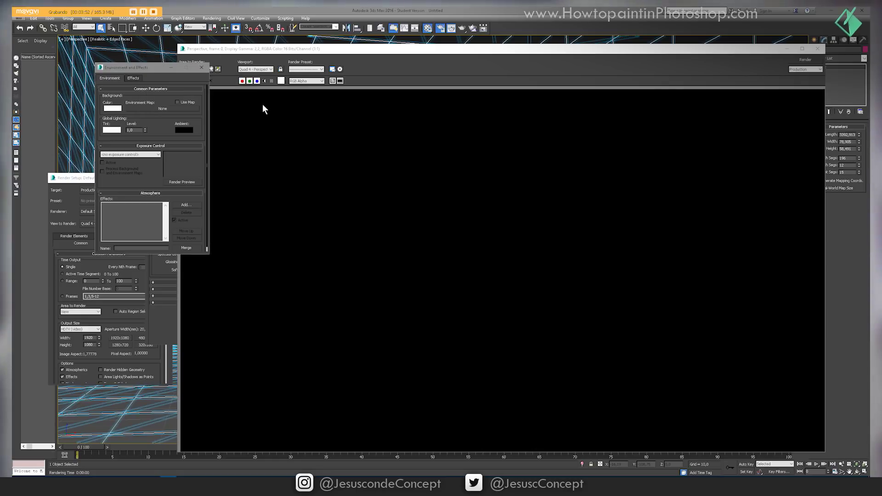
Render the perspective view again and move the rendered frame window lower to uncover part of the viewport
click(805, 62)
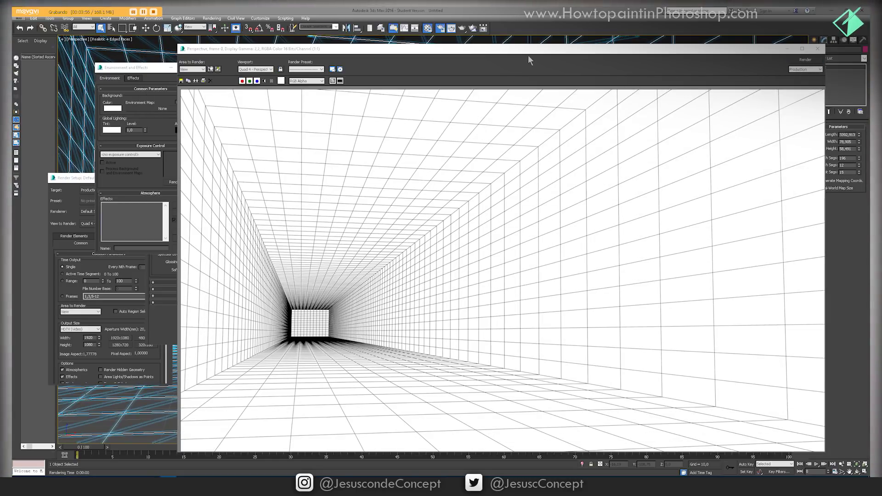
drag(533, 50, 498, 48)
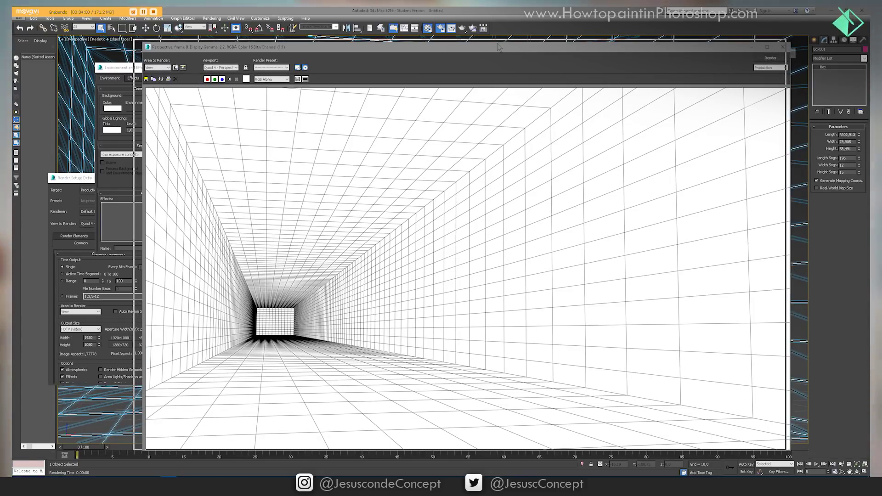
drag(504, 51, 489, 46)
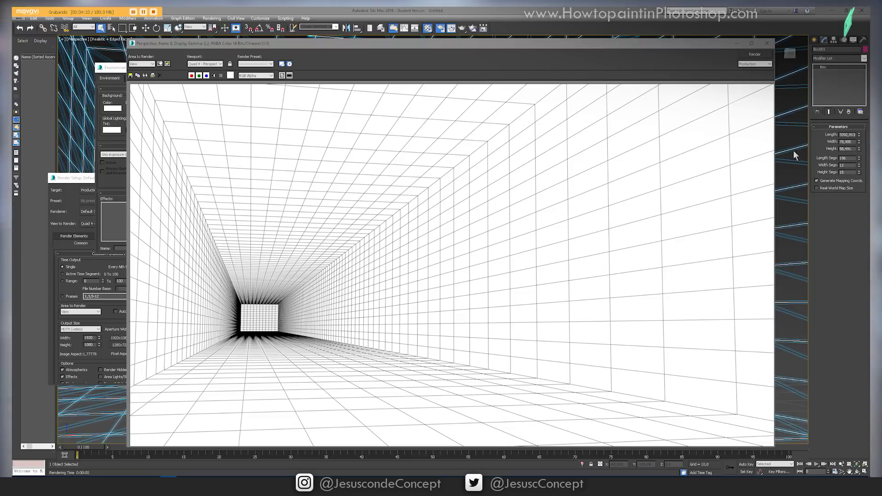
drag(682, 50, 722, 123)
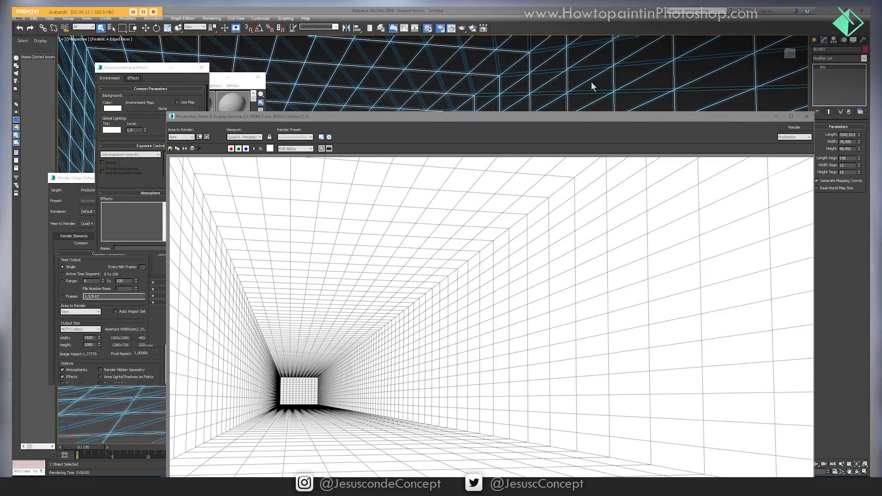
drag(589, 123, 581, 100)
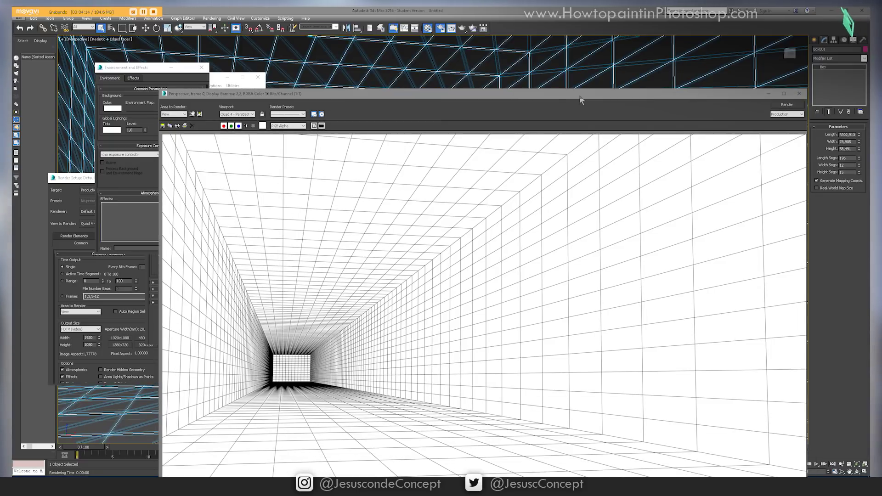